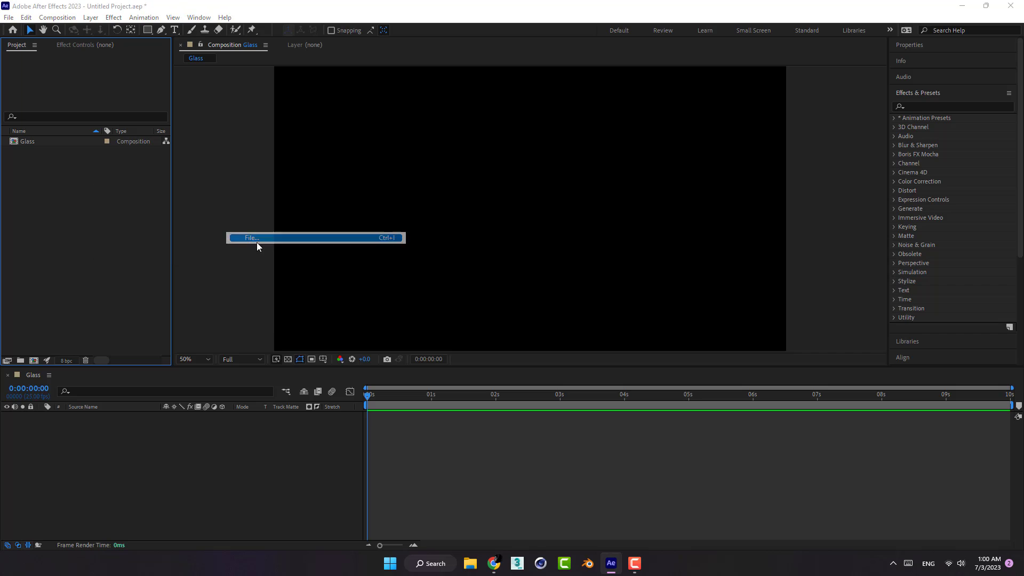
- Import source.mp4 into the project and add it as a layer to the Glass composition
click(59, 109)
double_click(208, 125)
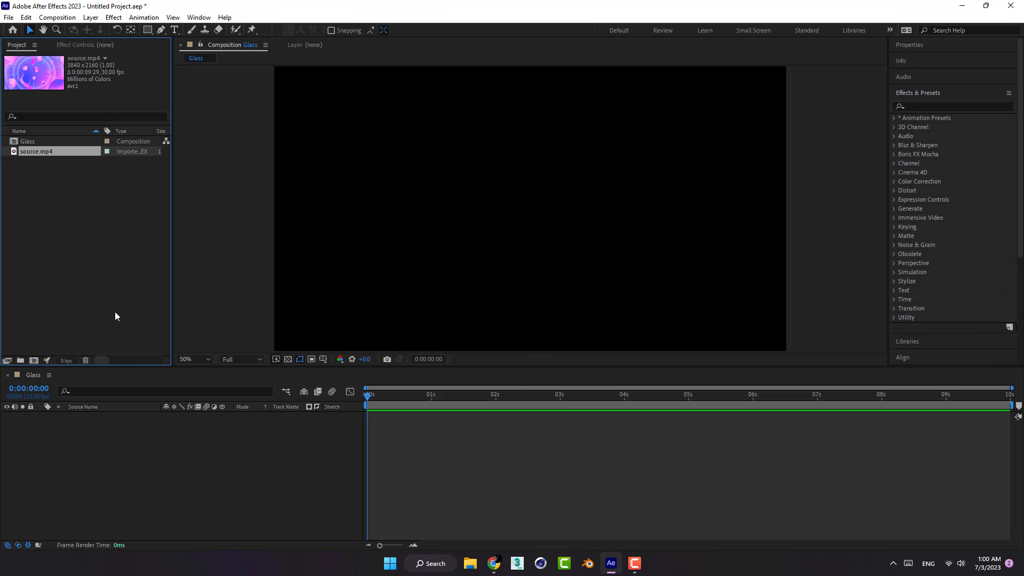
drag(58, 152, 149, 453)
- Scale the source.mp4 layer down so it still covers the frame, and centre it vertically in the composition
drag(771, 193, 618, 220)
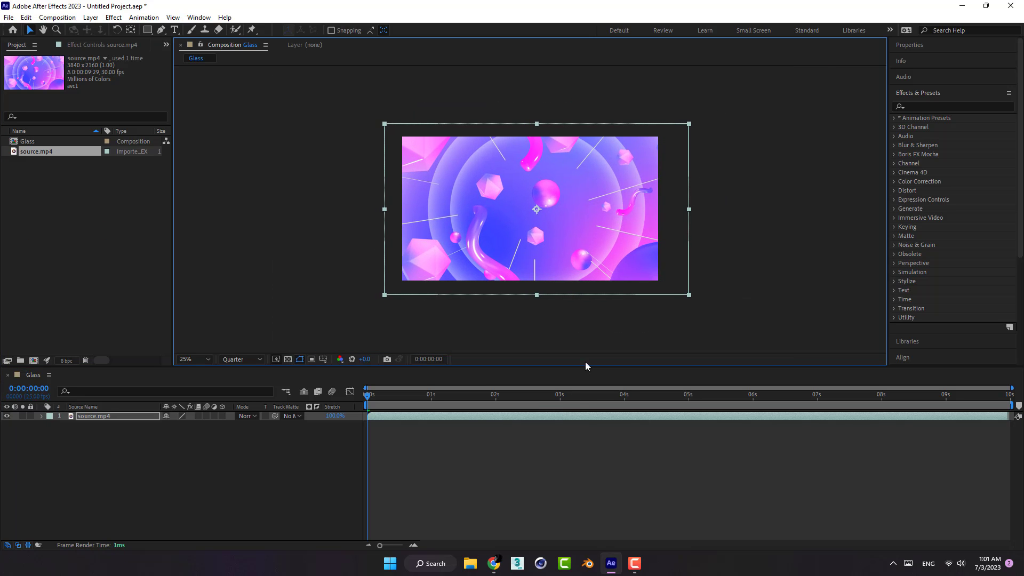
click(907, 357)
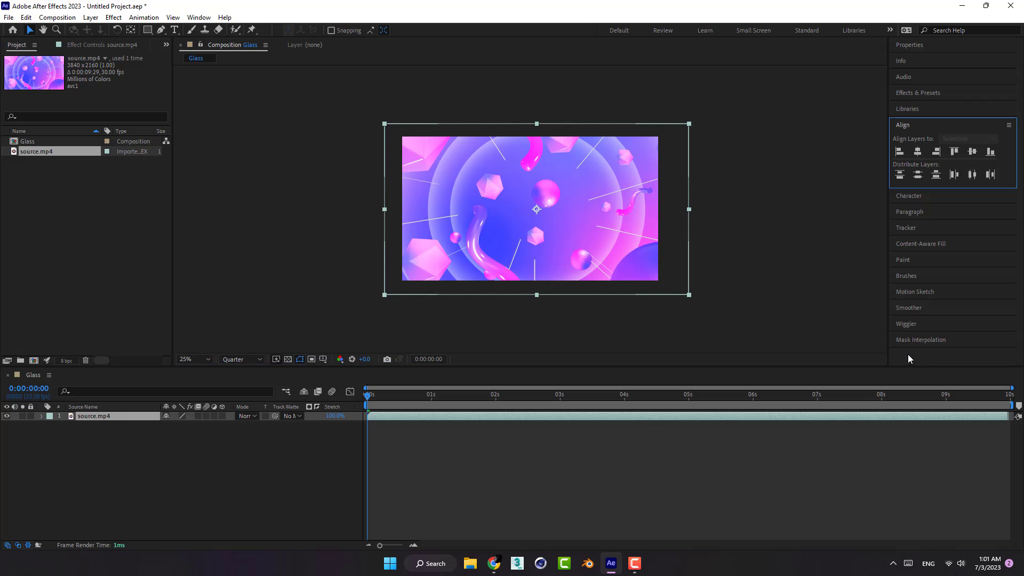
click(968, 152)
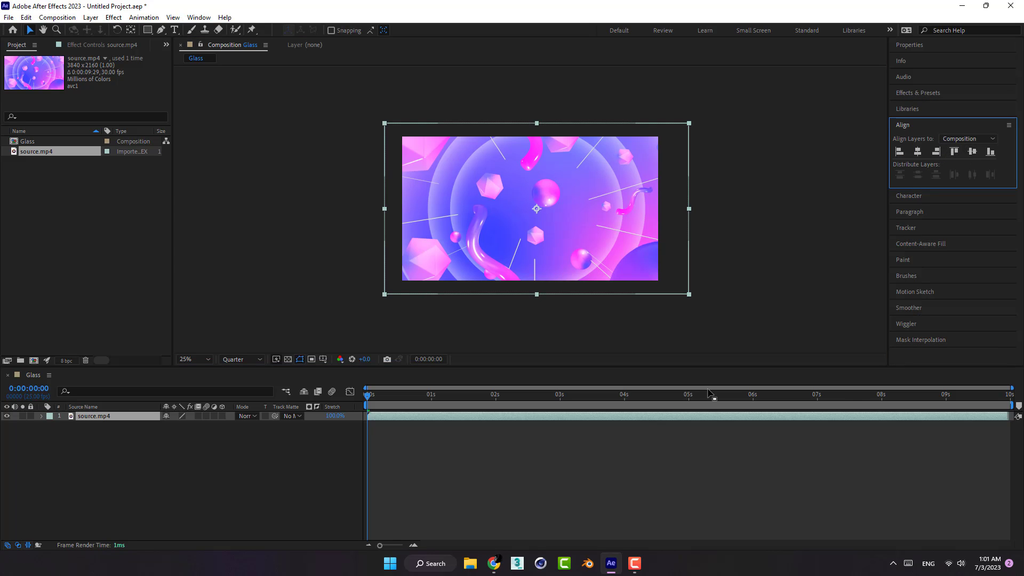
- Preview the background video's playback and return the playhead to the start of the composition
click(567, 457)
key(space)
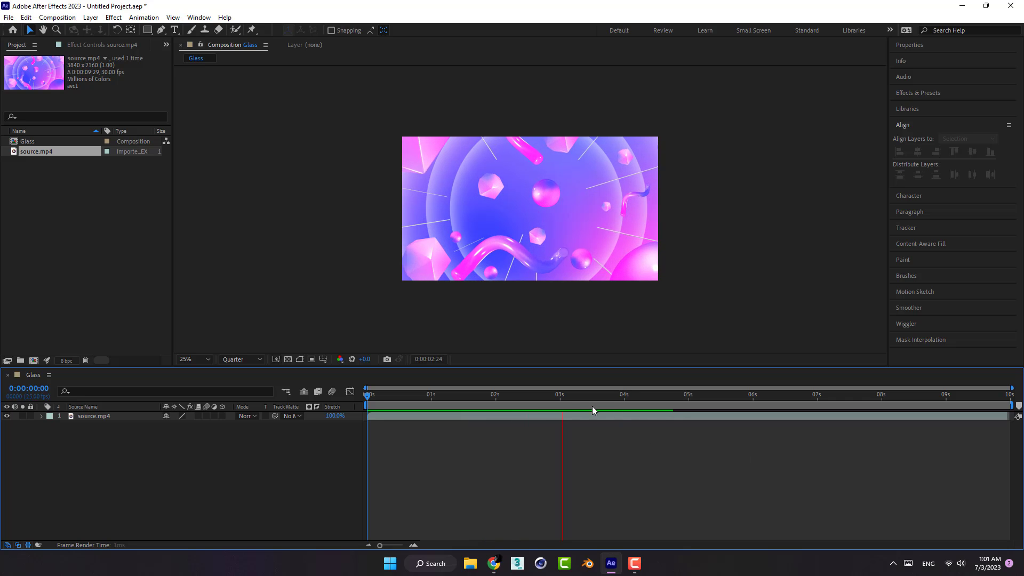
drag(566, 395, 366, 427)
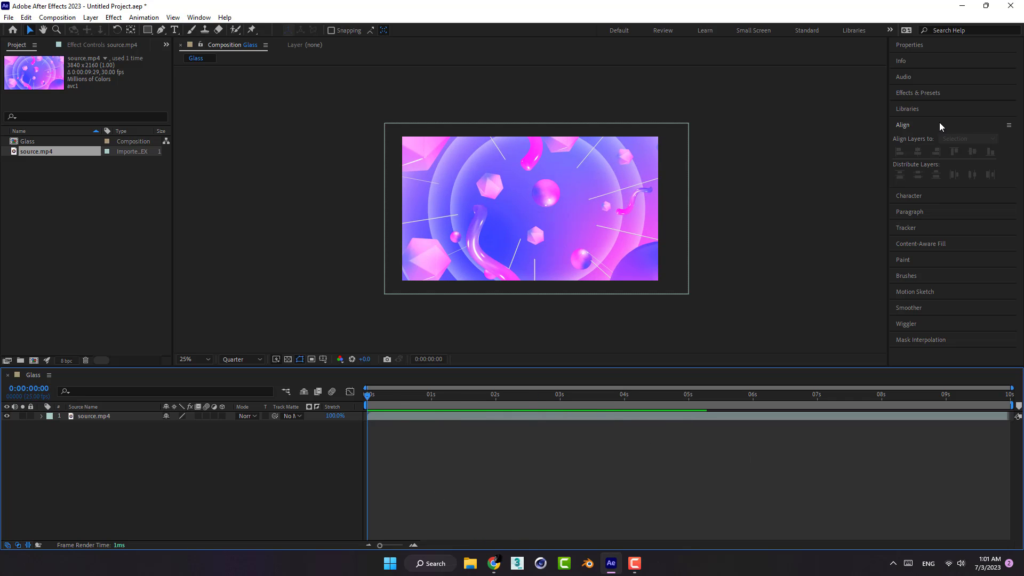
- Draw a rounded rectangle shape about 1012 by 544 px near the middle of the composition
drag(147, 30, 171, 42)
click(490, 384)
drag(472, 181, 607, 250)
click(29, 30)
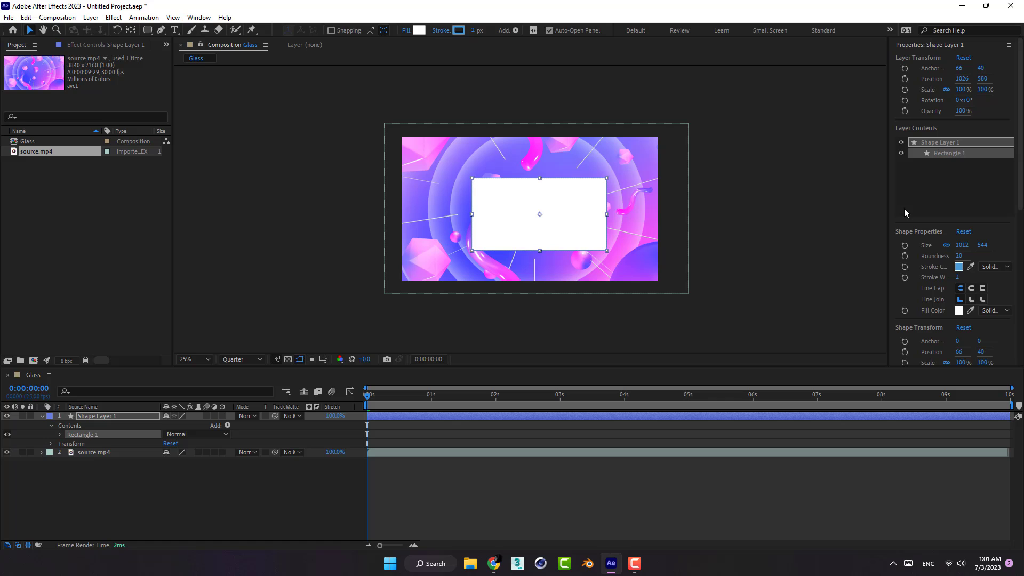
- Centre the rectangle shape layer horizontally and vertically in the composition
scroll(1004, 301, down, 5)
click(943, 197)
click(918, 152)
click(972, 154)
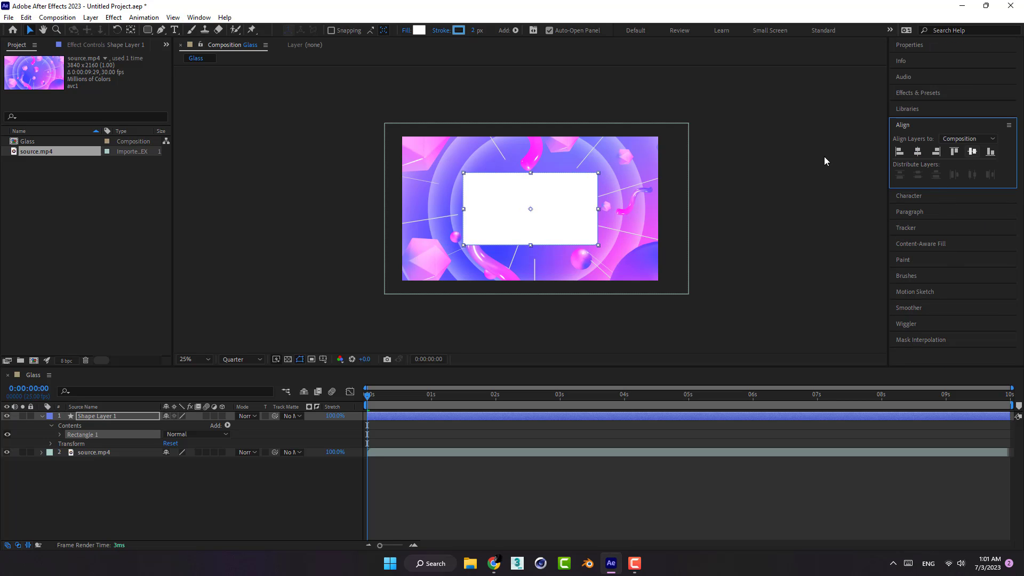
- Set the Roundness of Rectangle Path 1 on Shape Layer 1 to 114, and collapse the layer's properties
scroll(530, 209, up, 2)
click(59, 434)
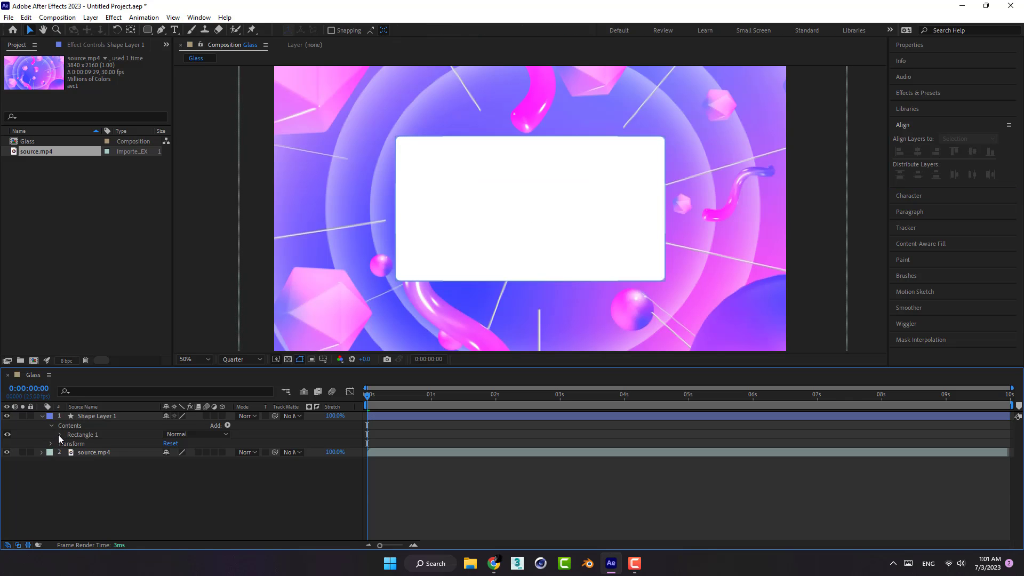
click(59, 434)
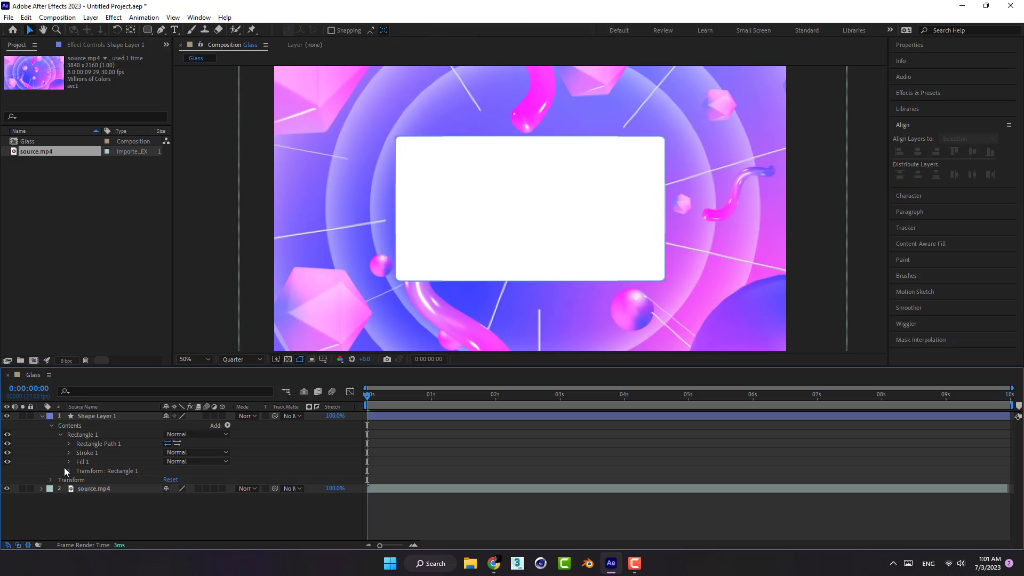
click(67, 445)
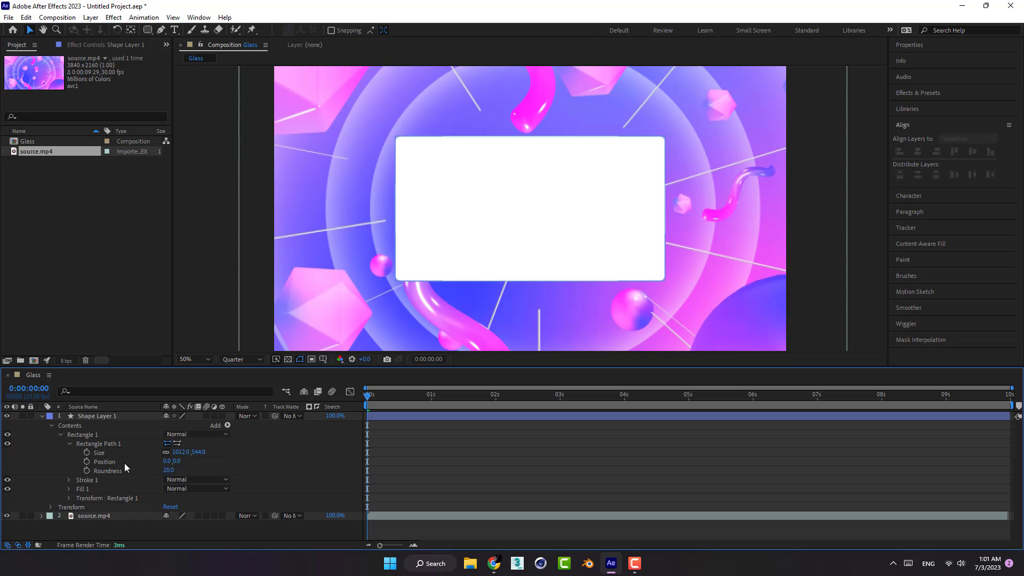
drag(175, 469, 207, 455)
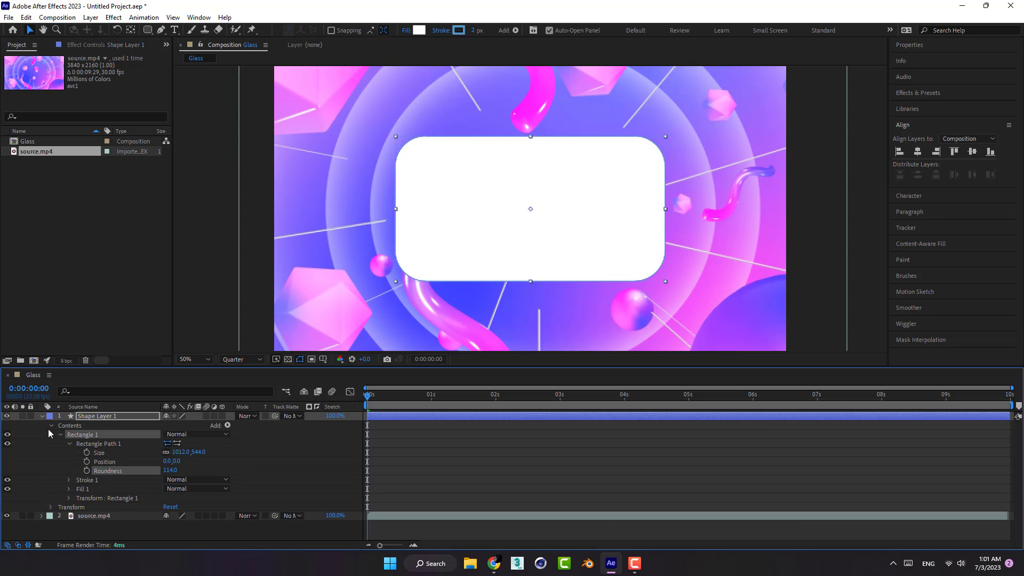
click(42, 416)
click(109, 466)
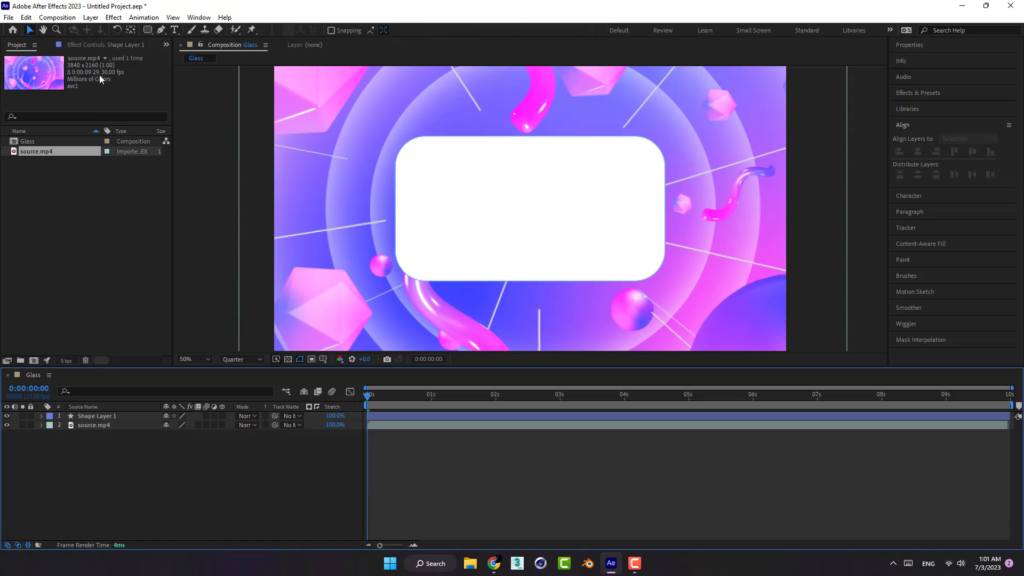
- Search the effects for "fast" and apply Fast Box Blur to Shape Layer 1
click(100, 46)
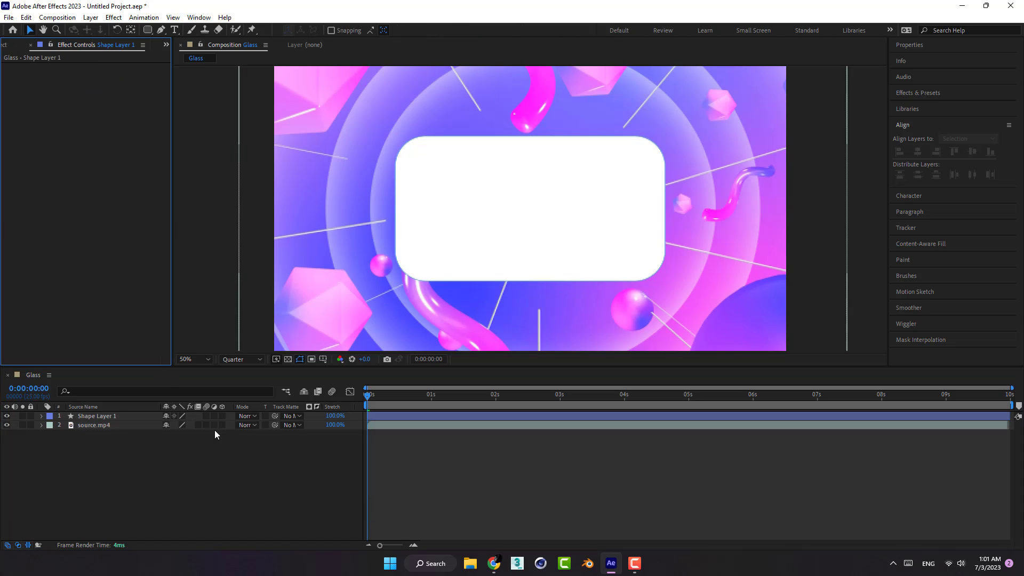
click(932, 94)
text(fast)
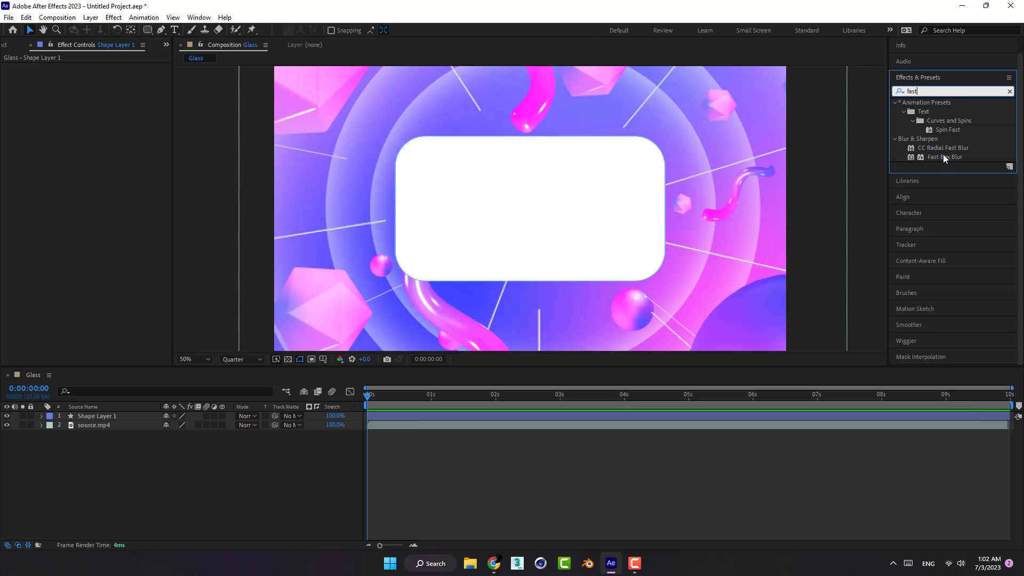
drag(942, 156, 512, 235)
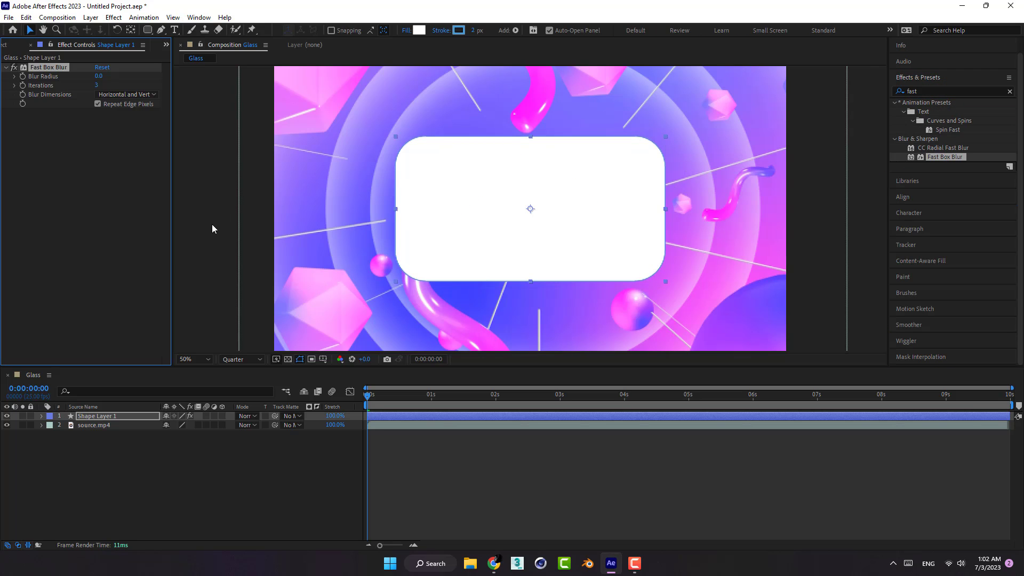
- Make Shape Layer 1 an adjustment layer with a Fast Box Blur radius of 36, and preview the blur
click(214, 415)
click(213, 416)
click(214, 415)
click(213, 416)
drag(99, 77, 124, 78)
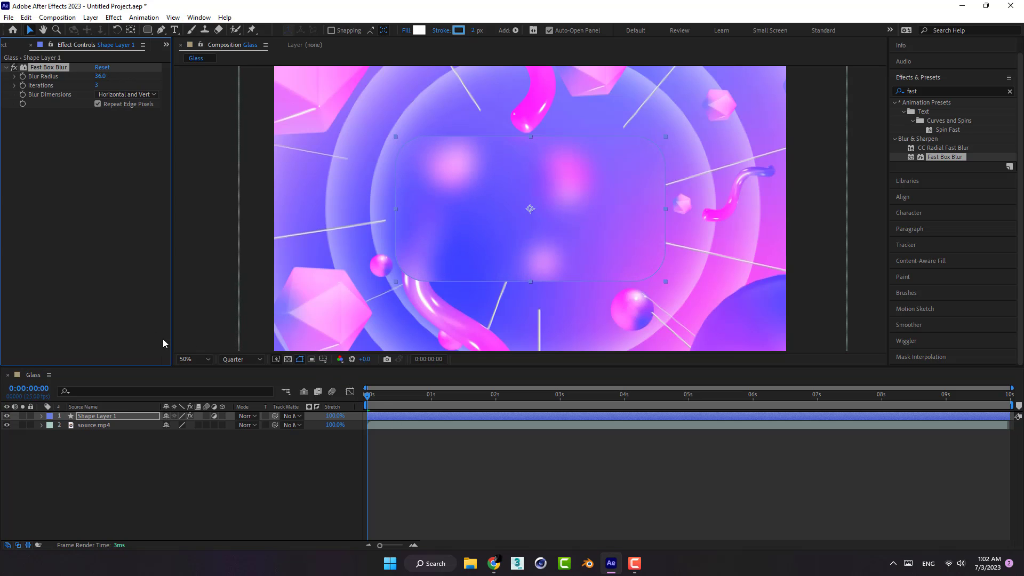
click(543, 506)
key(space)
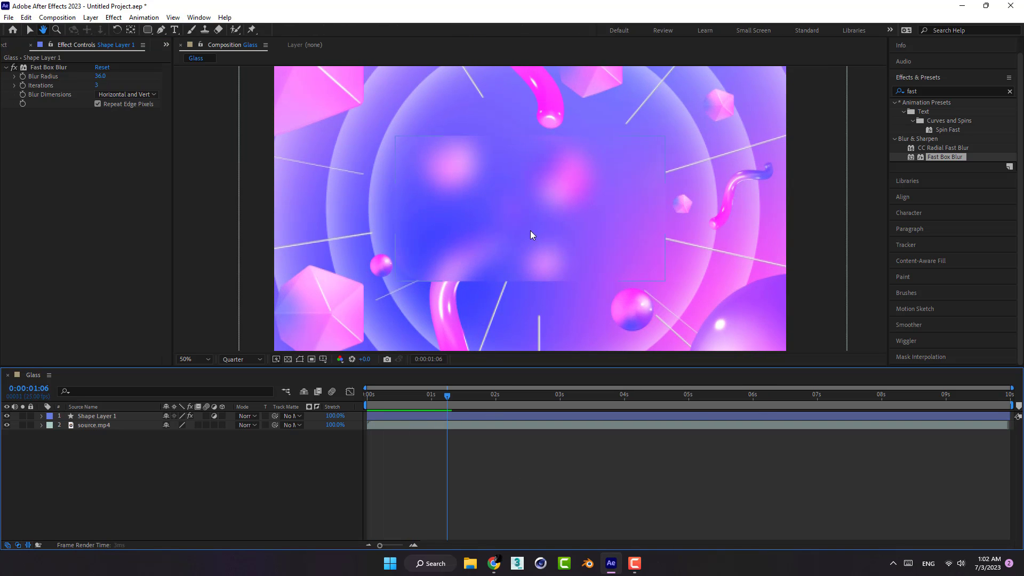
- Unlink the size proportions of Rectangle Path 1 on Shape Layer 1 and set its height to 648
click(502, 222)
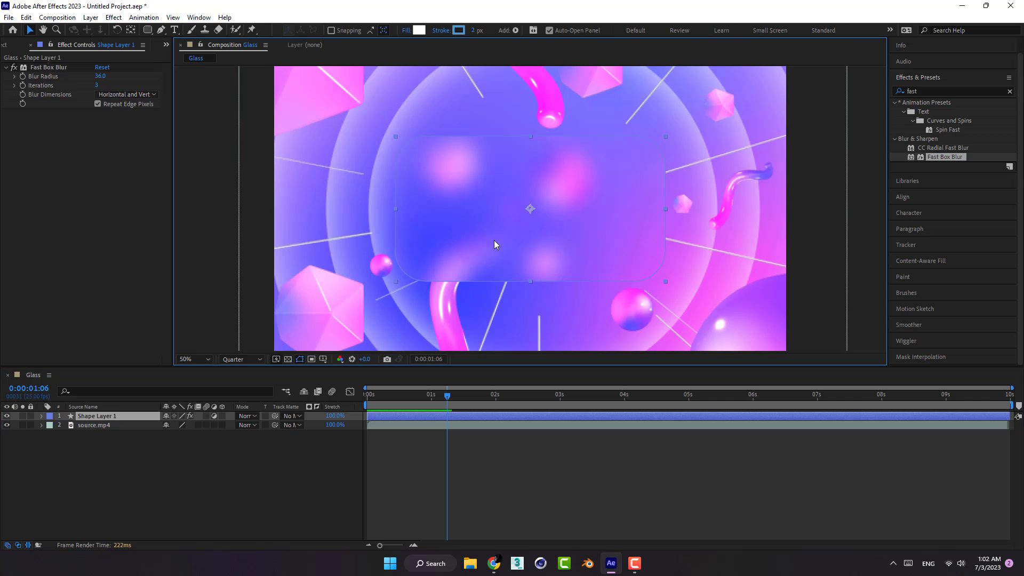
click(41, 417)
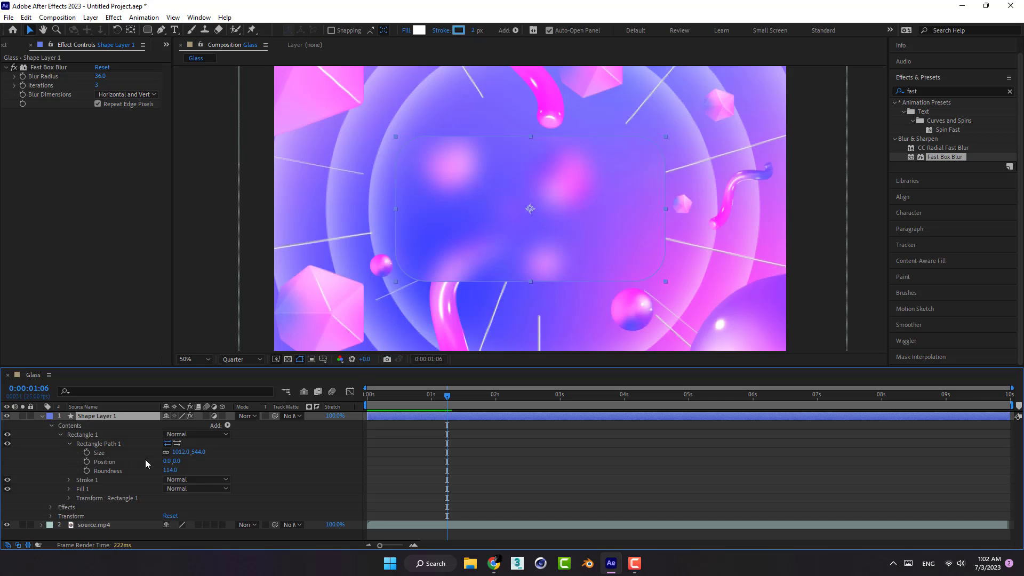
click(166, 452)
drag(199, 452, 251, 449)
- Search the effects for "curv" and apply the Curves effect to Shape Layer 1 below the blur
click(912, 91)
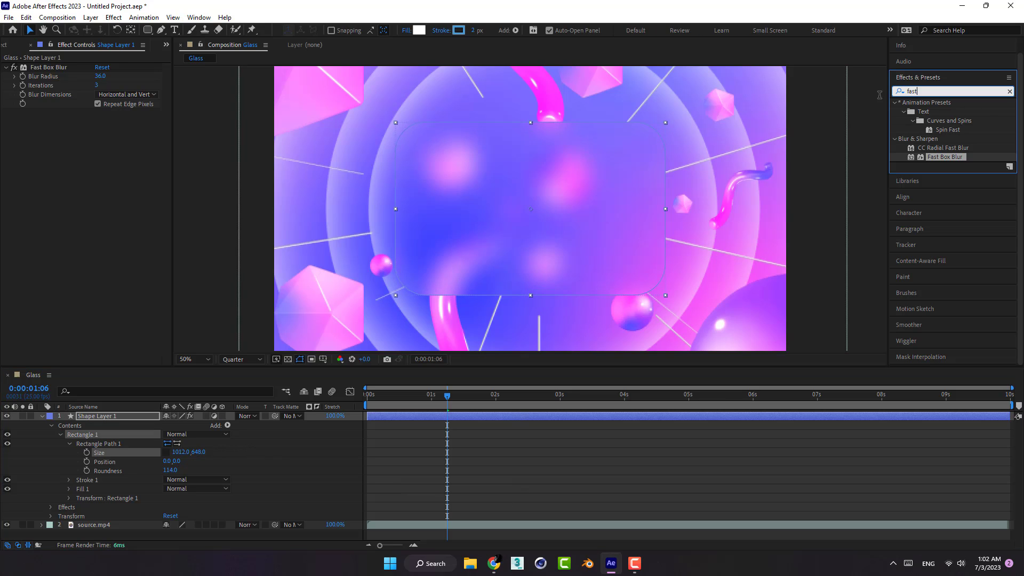
text(curv)
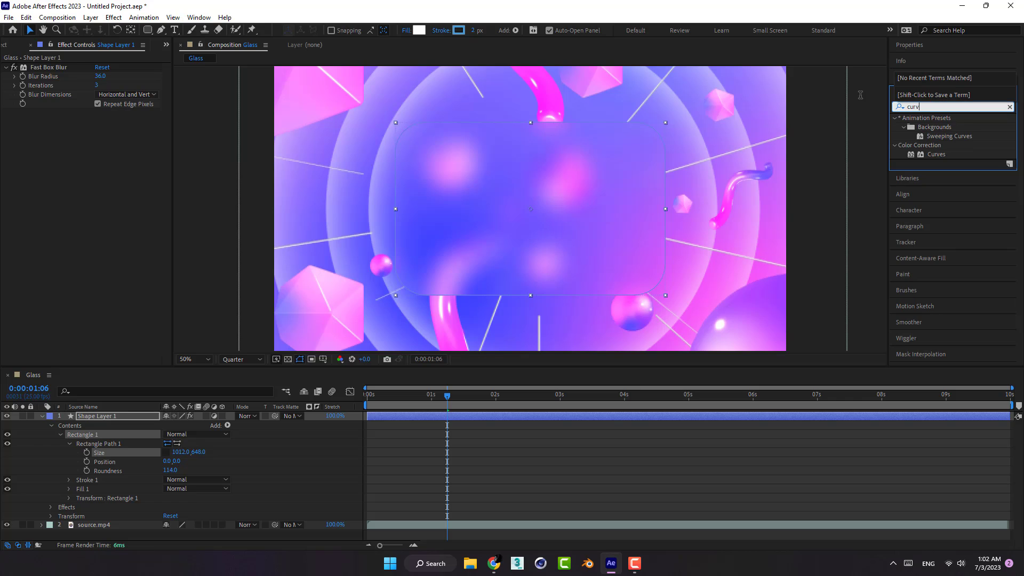
drag(925, 153, 82, 151)
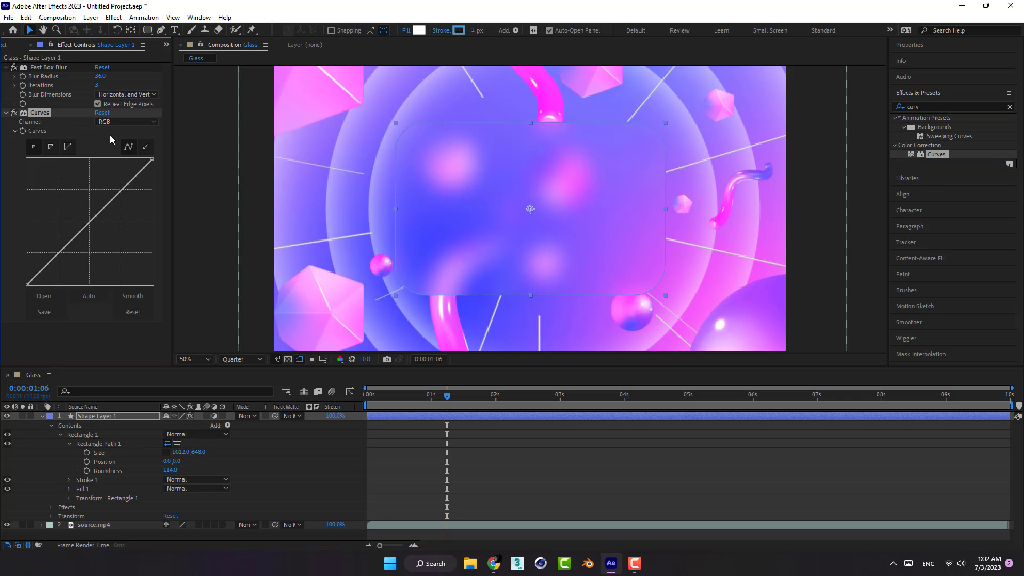
- Brighten the glass panel by raising the lower part of the RGB curve and adding a point near its original line in the highlights
drag(57, 251, 55, 249)
drag(118, 190, 117, 192)
drag(55, 249, 53, 246)
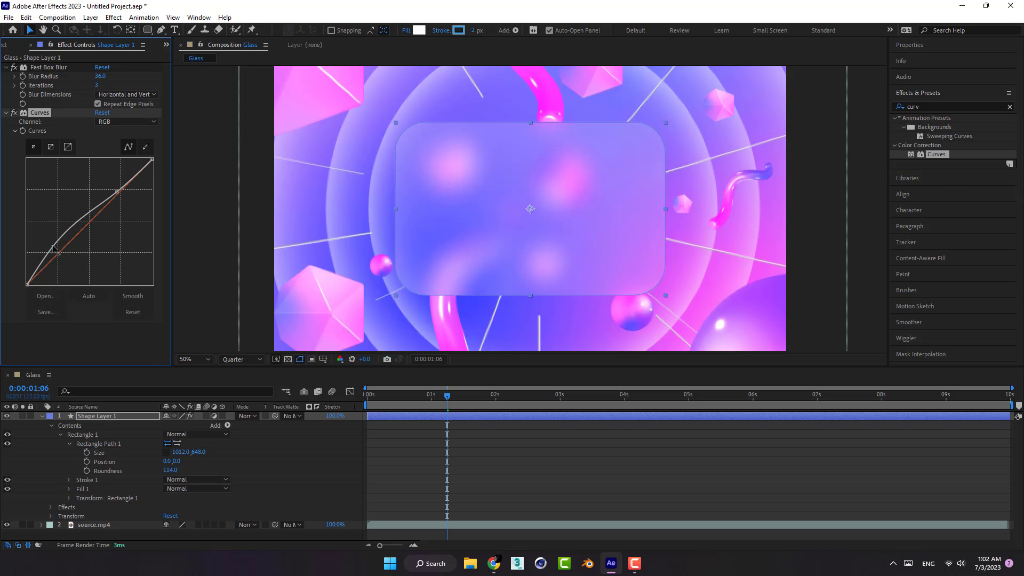
- Preview the glass panel over the moving background, replaying the composition from its start
click(522, 488)
key(space)
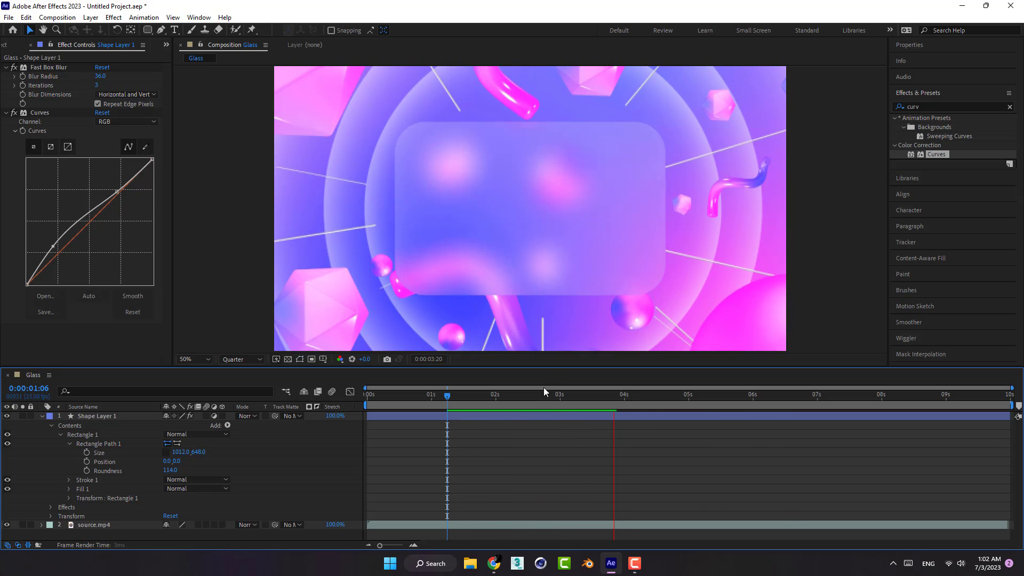
drag(403, 399, 302, 418)
key(space)
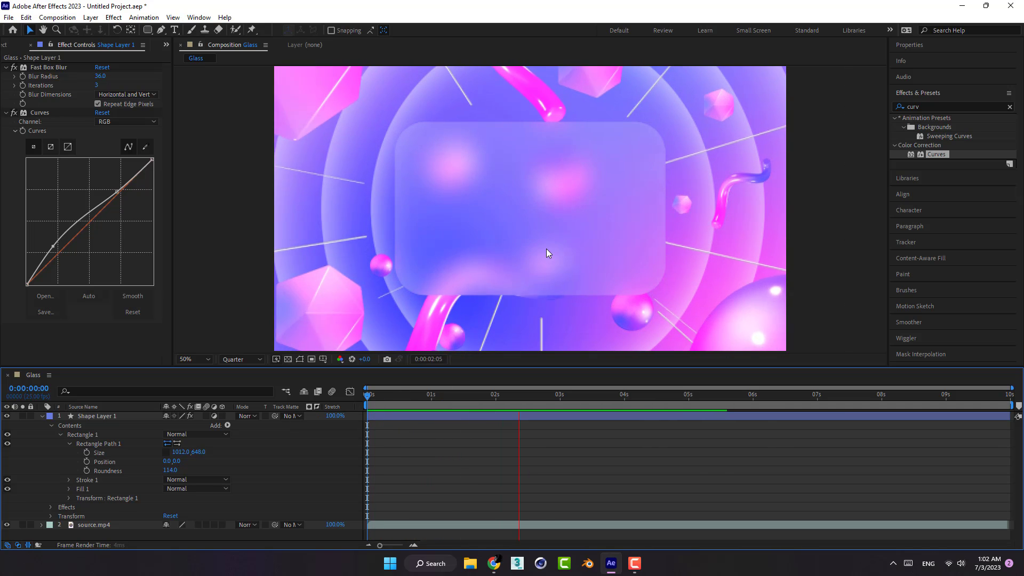
key(space)
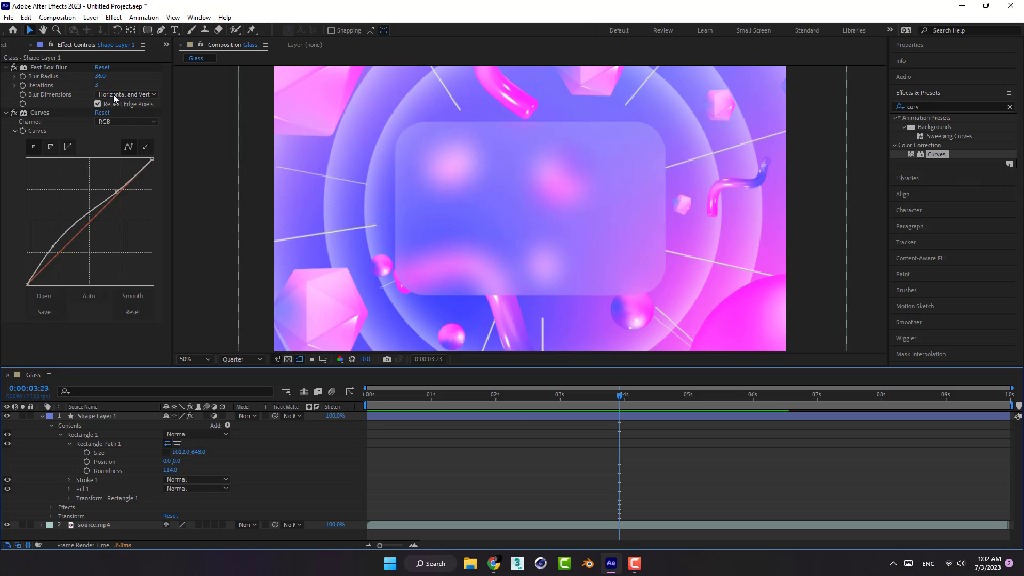
- Set the Fast Box Blur Iterations on Shape Layer 1 to 4 and preview the smoother blur
click(96, 88)
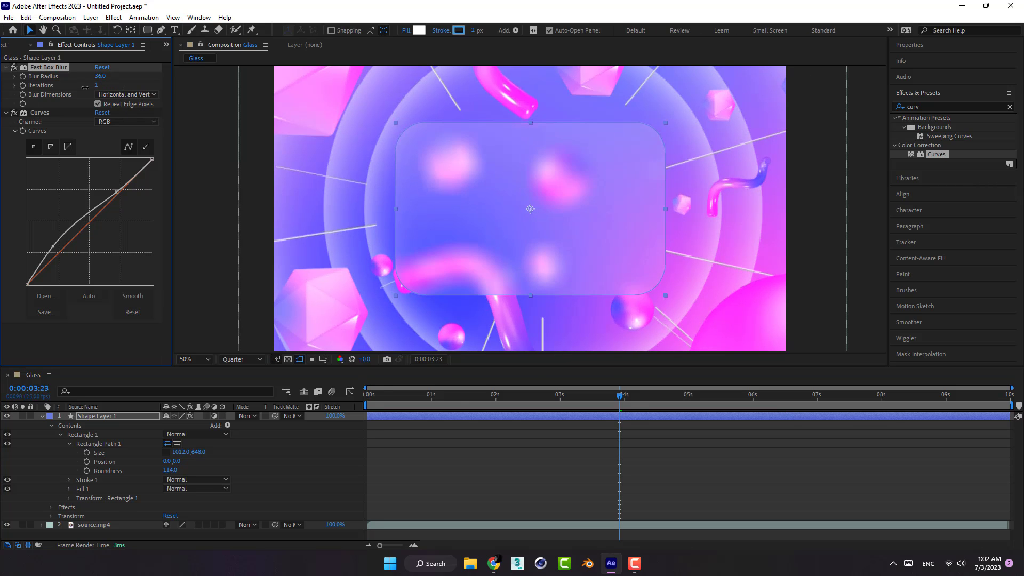
drag(65, 94, 67, 94)
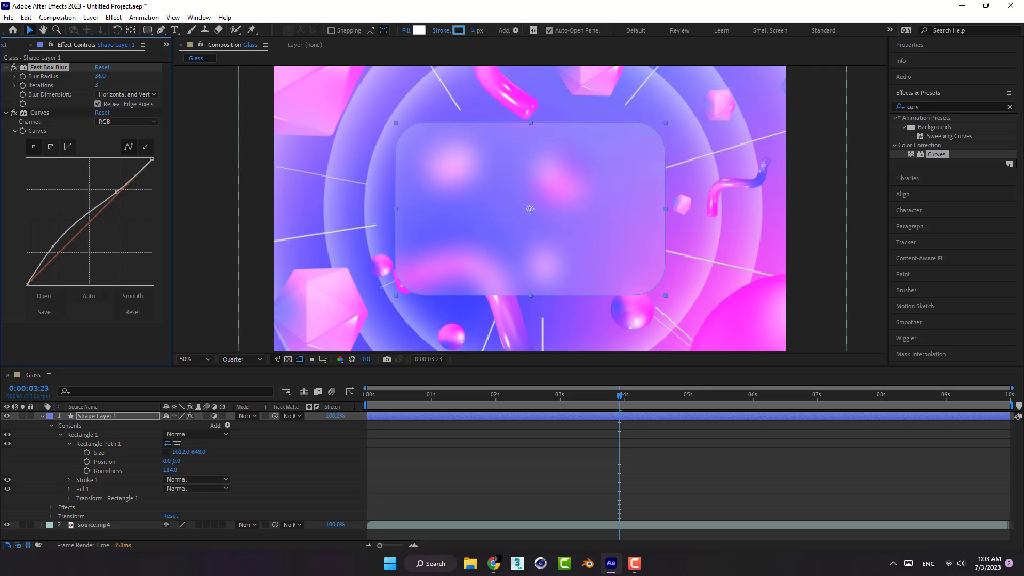
key(space)
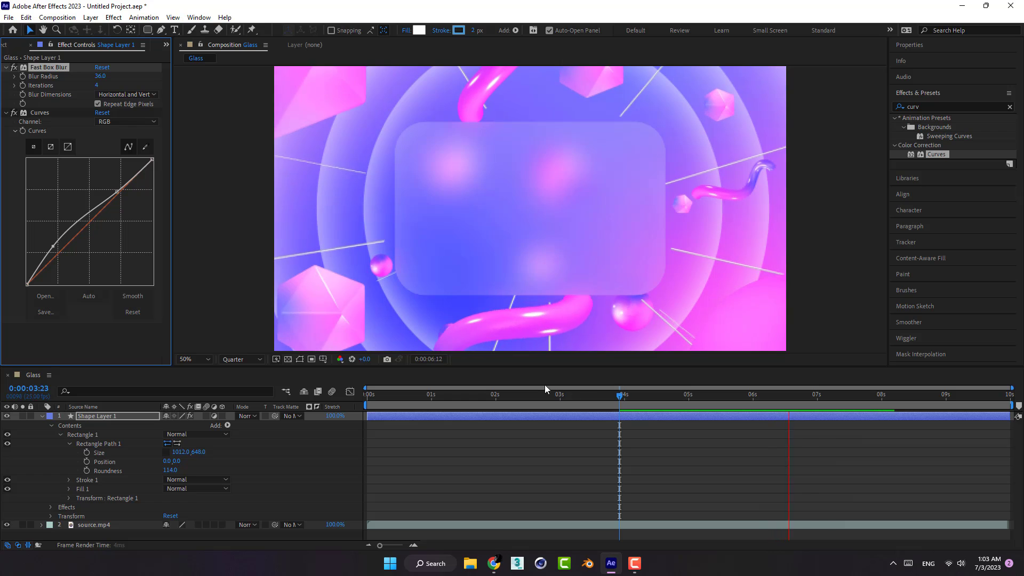
key(space)
- Collapse the properties of Shape Layer 1 and duplicate the layer
click(43, 414)
click(130, 494)
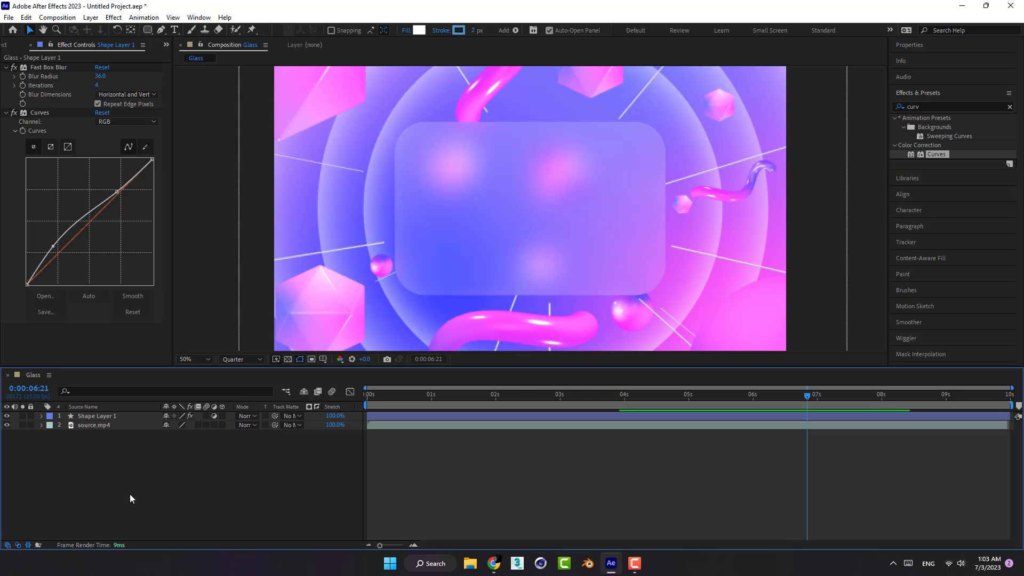
click(139, 419)
click(164, 487)
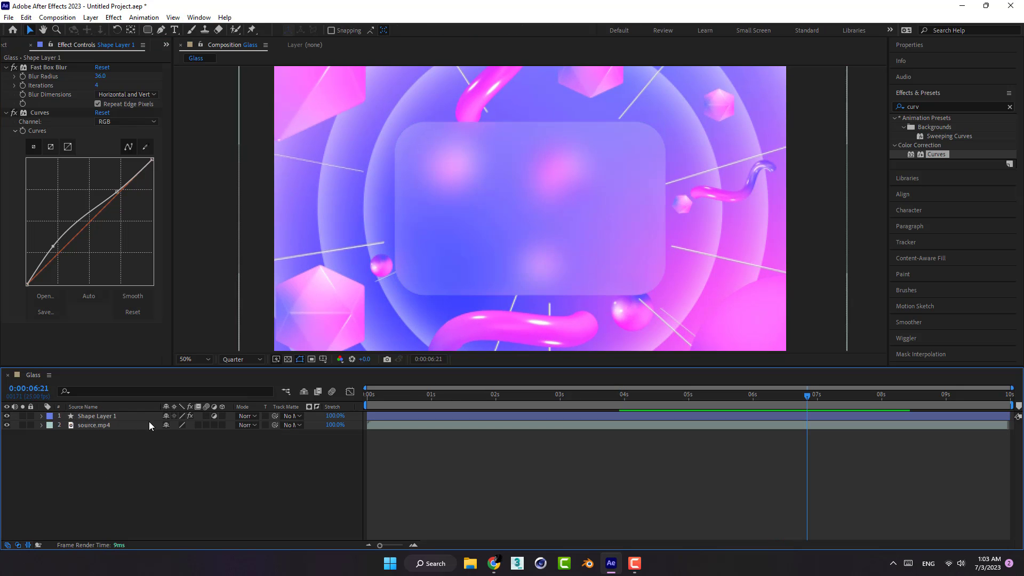
click(121, 416)
right_click(126, 416)
click(119, 416)
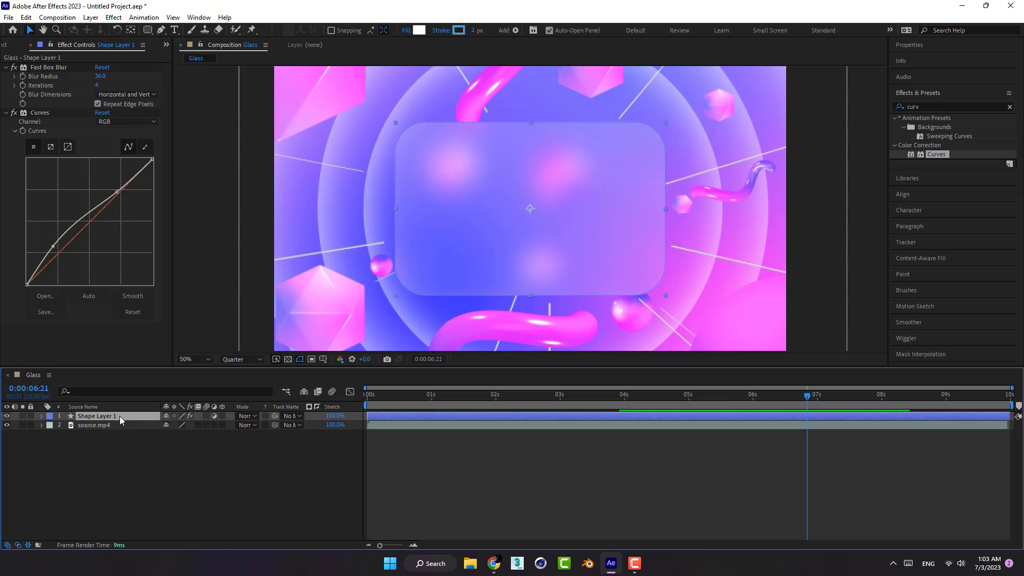
key(ctrl+d)
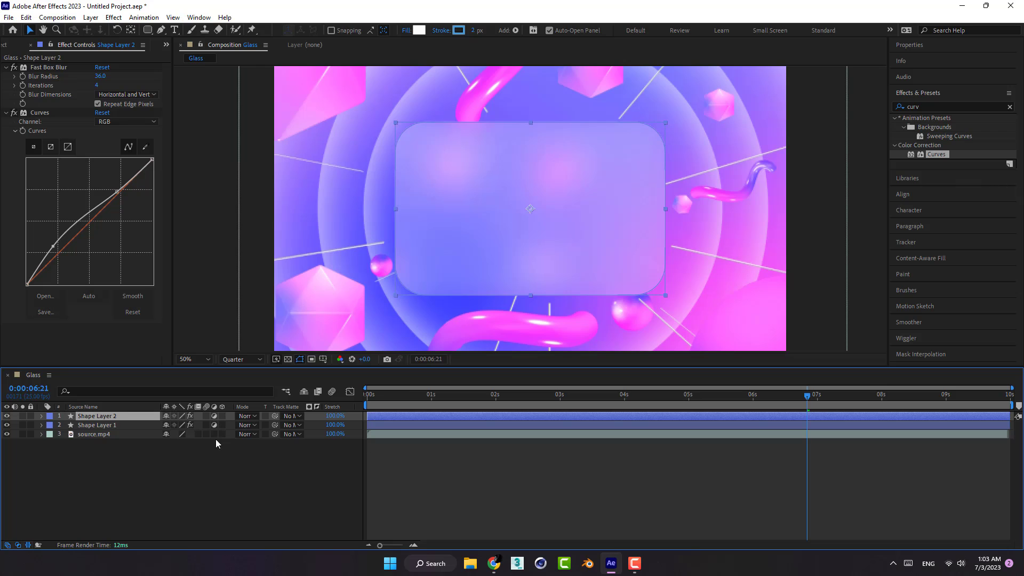
- Remove the Fast Box Blur and Curves effects from the duplicated Shape Layer 2
click(53, 67)
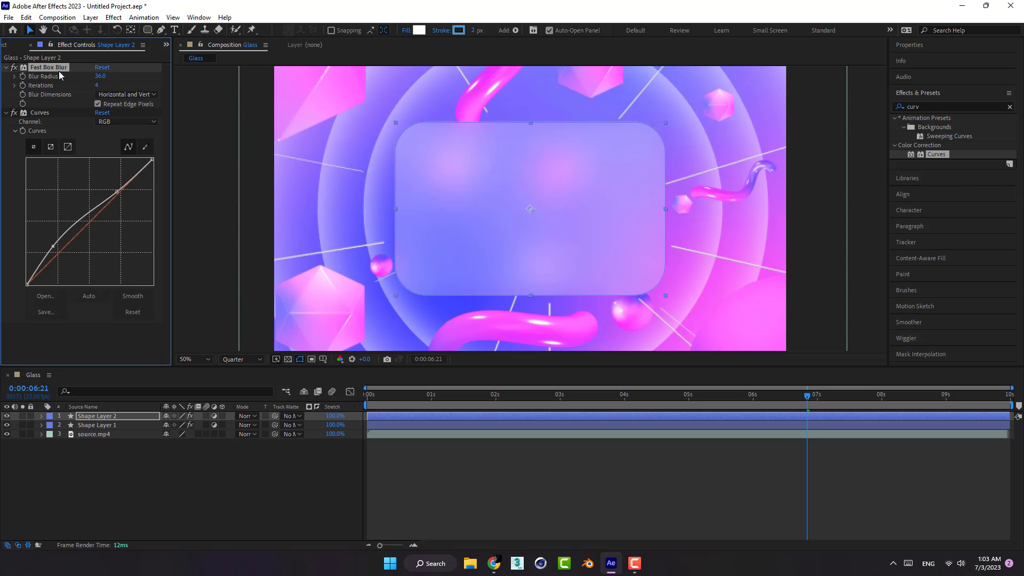
key(Delete)
key(Delete)
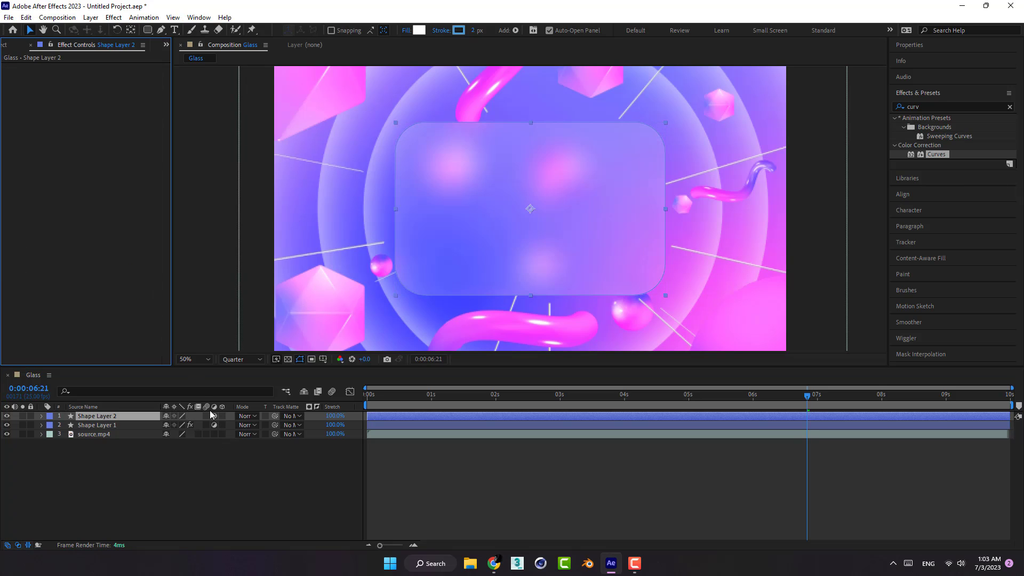
- Turn off Shape Layer 2's adjustment layer switch and set its fill type to None
click(405, 31)
click(457, 250)
click(493, 311)
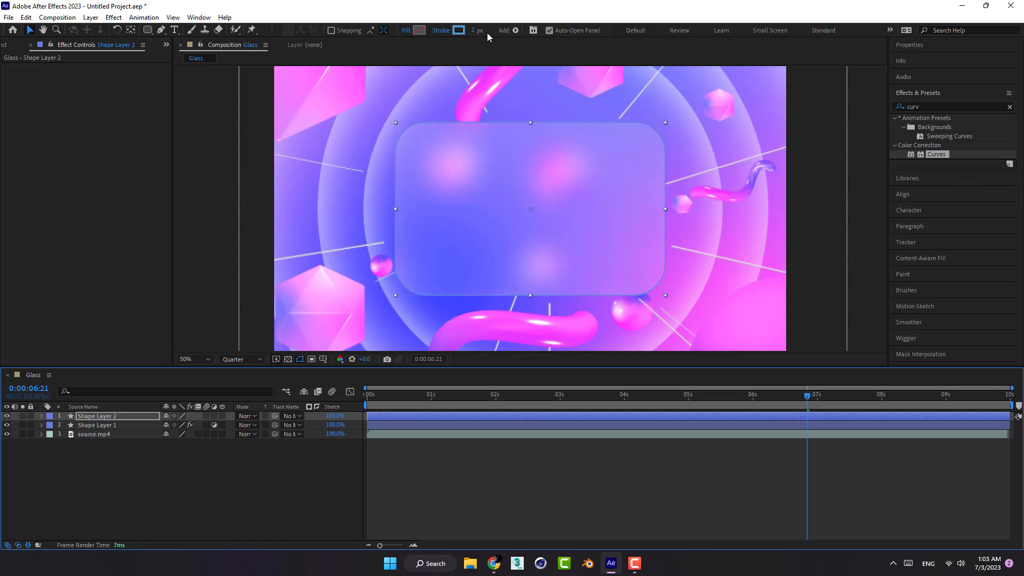
- Change Shape Layer 2's stroke colour to white and set the composition preview resolution to Full
click(463, 30)
drag(261, 269, 15, 215)
click(393, 250)
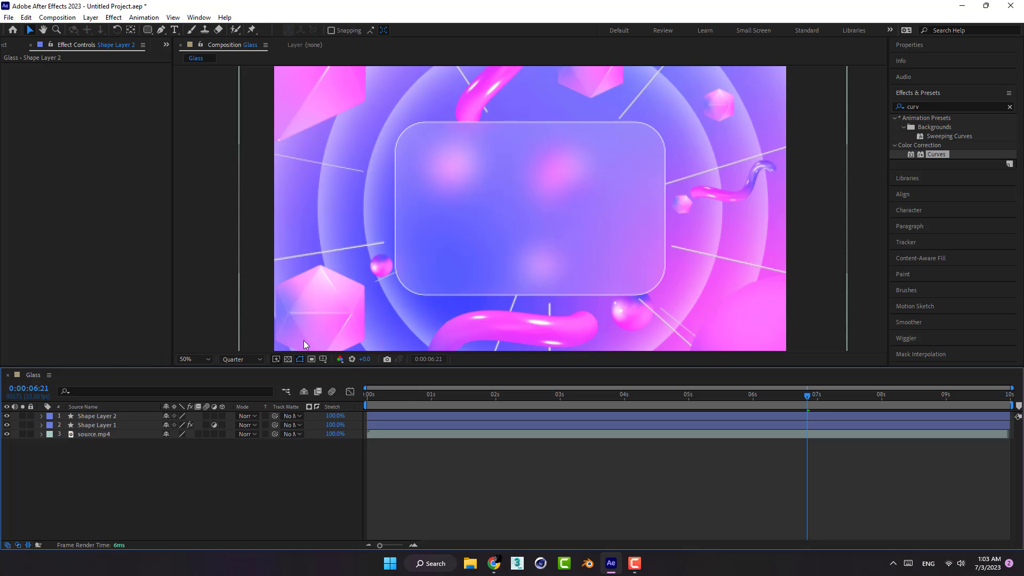
click(241, 360)
click(241, 378)
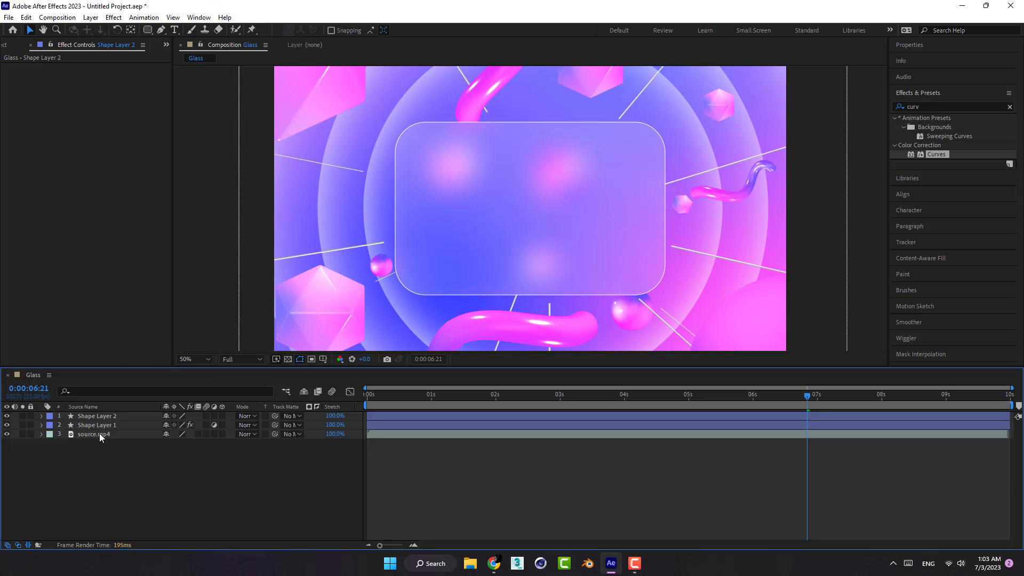
- Change the stroke type of Shape Layer 2 from solid to Linear Gradient
click(117, 417)
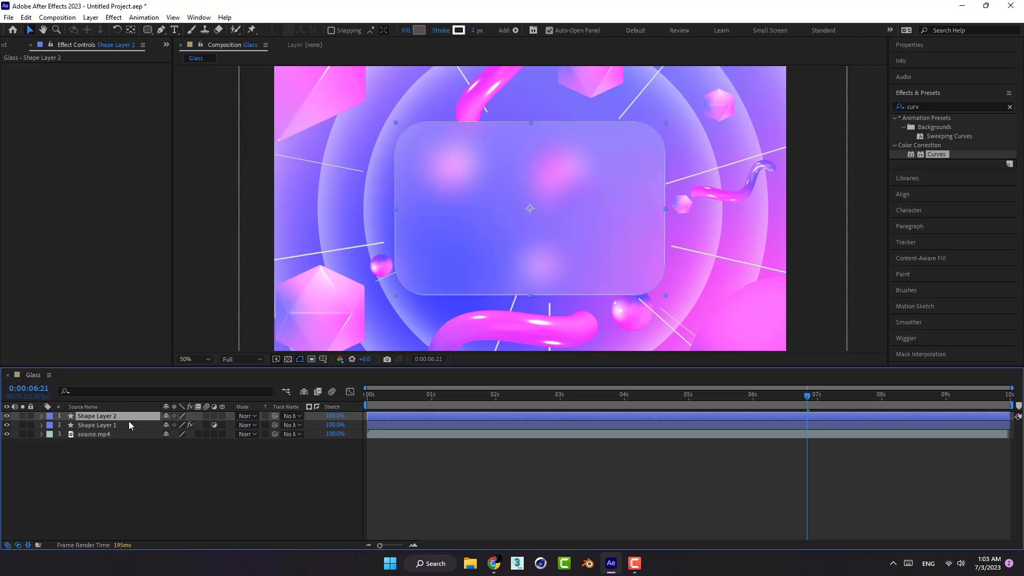
click(442, 33)
click(483, 250)
click(486, 313)
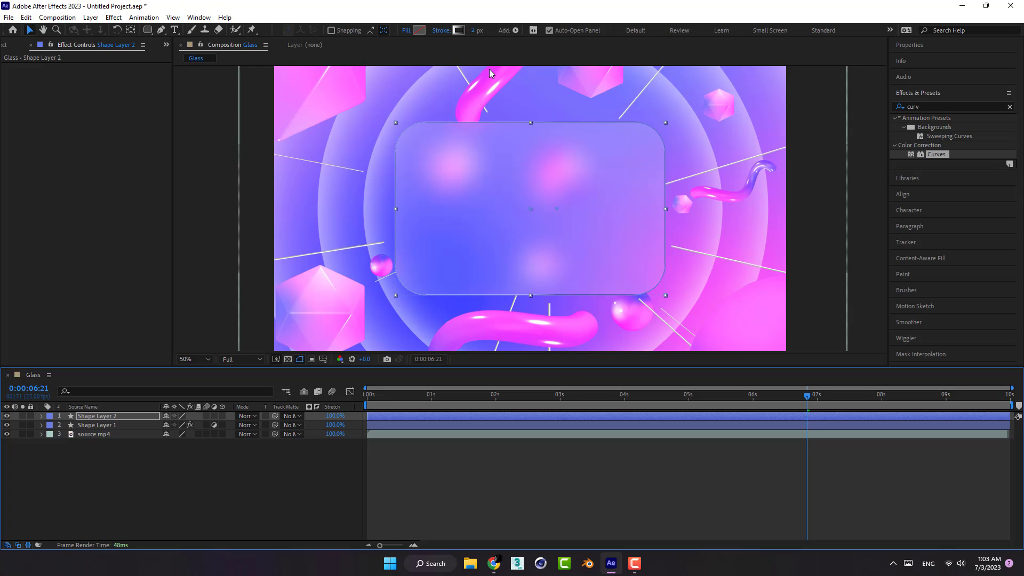
- Edit the stroke gradient so its end opacity stop at 100% location has 4% opacity, keeping the white start
click(460, 31)
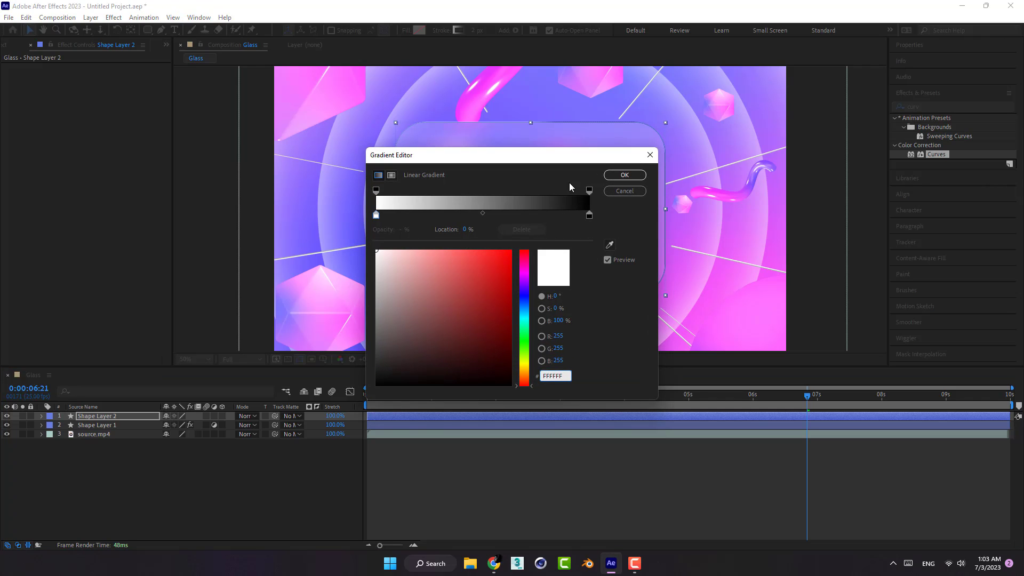
click(589, 216)
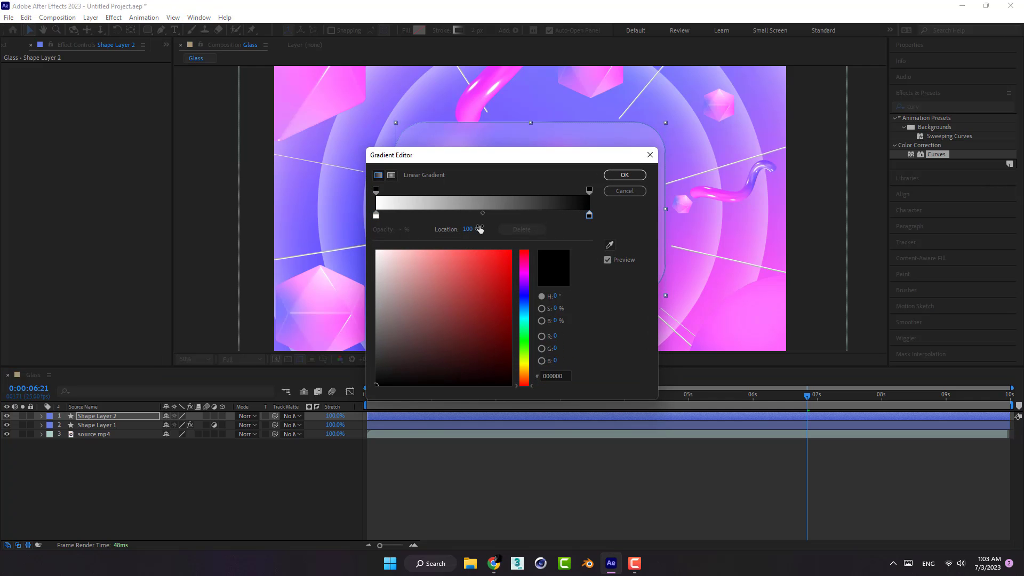
click(589, 191)
drag(403, 230, 269, 239)
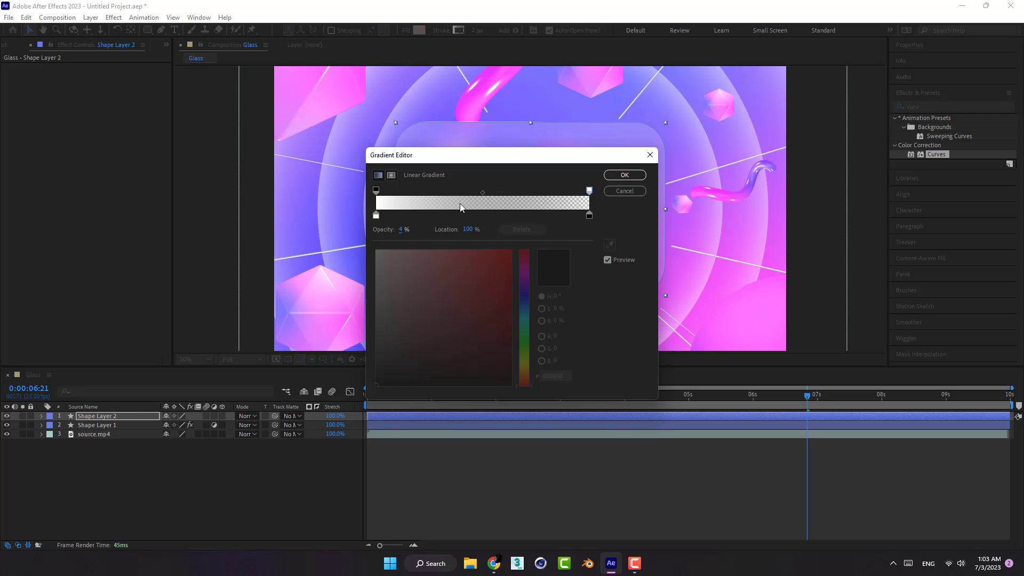
click(625, 174)
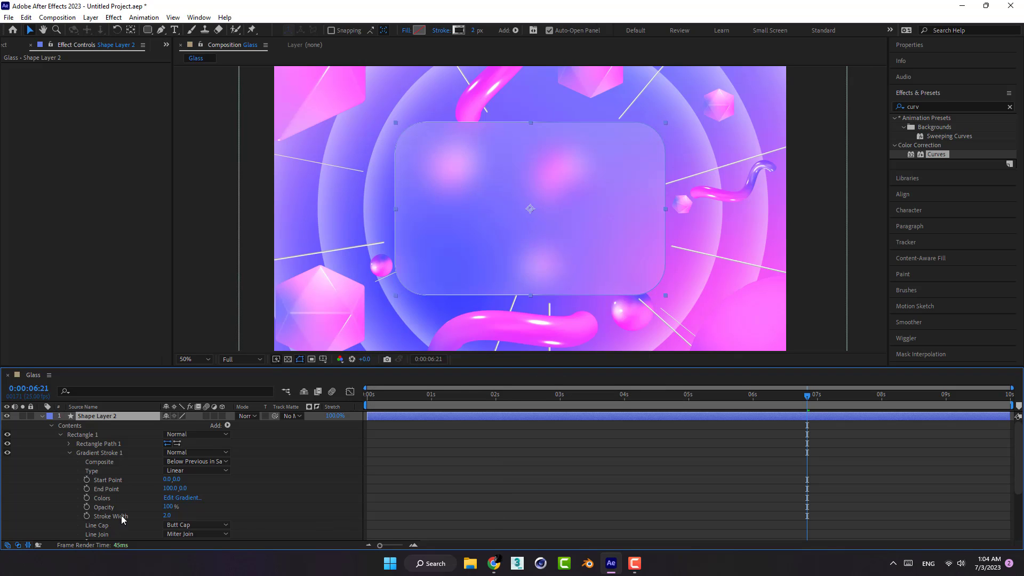
- Move the End Point of Shape Layer 2's Gradient Stroke 1 to about -60, 188
mouse_move(171, 490)
mouse_down()
mouse_move(89, 504)
mouse_move(103, 494)
mouse_up()
click(473, 475)
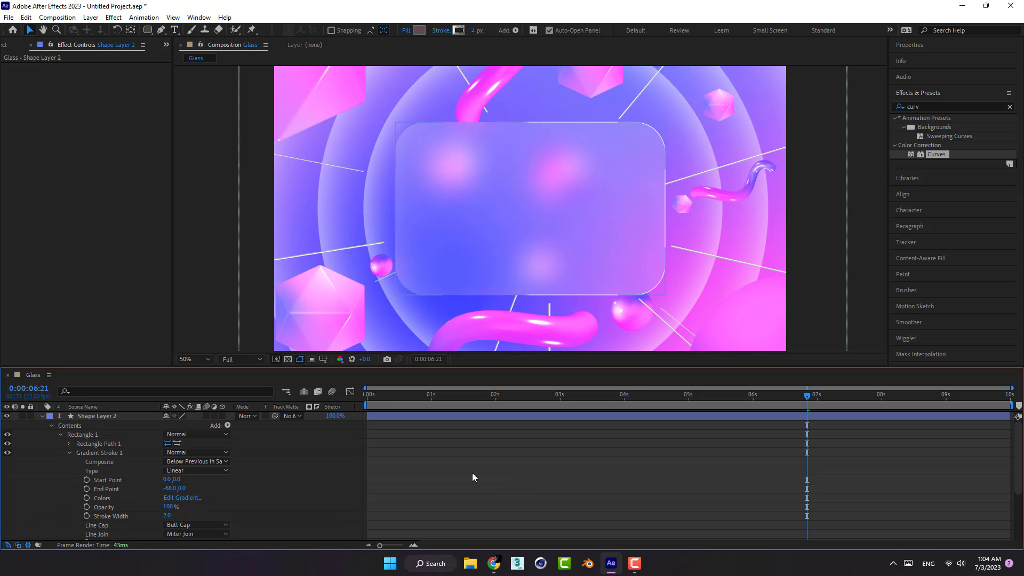
drag(179, 488, 299, 473)
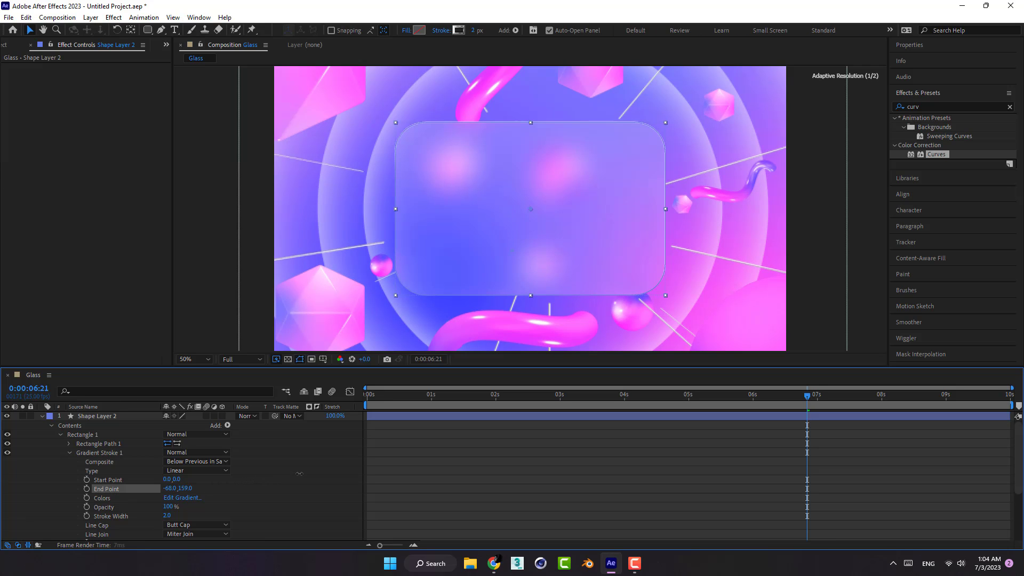
click(409, 490)
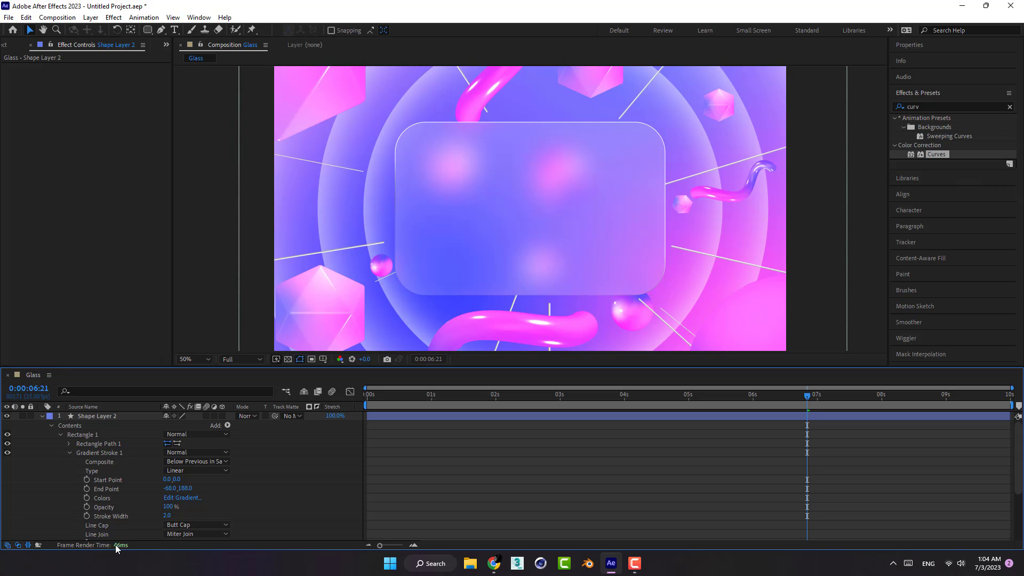
- Expand the Transform properties of Shape Layer 2 and set the layer's Opacity to 19%
scroll(131, 518, down, 3)
scroll(74, 522, down, 2)
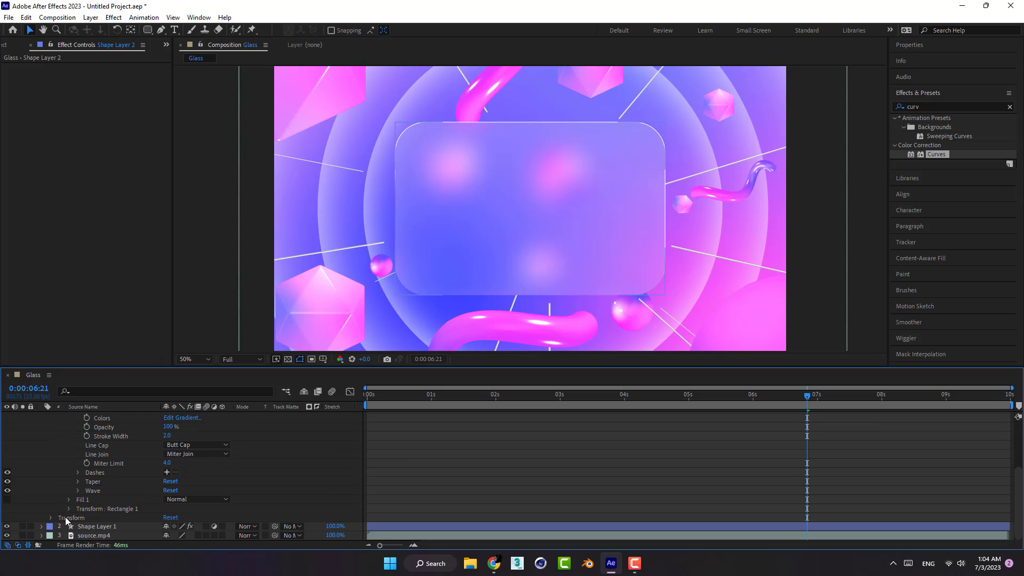
click(50, 518)
mouse_move(168, 535)
mouse_down()
mouse_move(140, 534)
mouse_move(167, 538)
mouse_move(145, 541)
mouse_move(156, 540)
mouse_up()
click(322, 534)
click(389, 563)
click(799, 485)
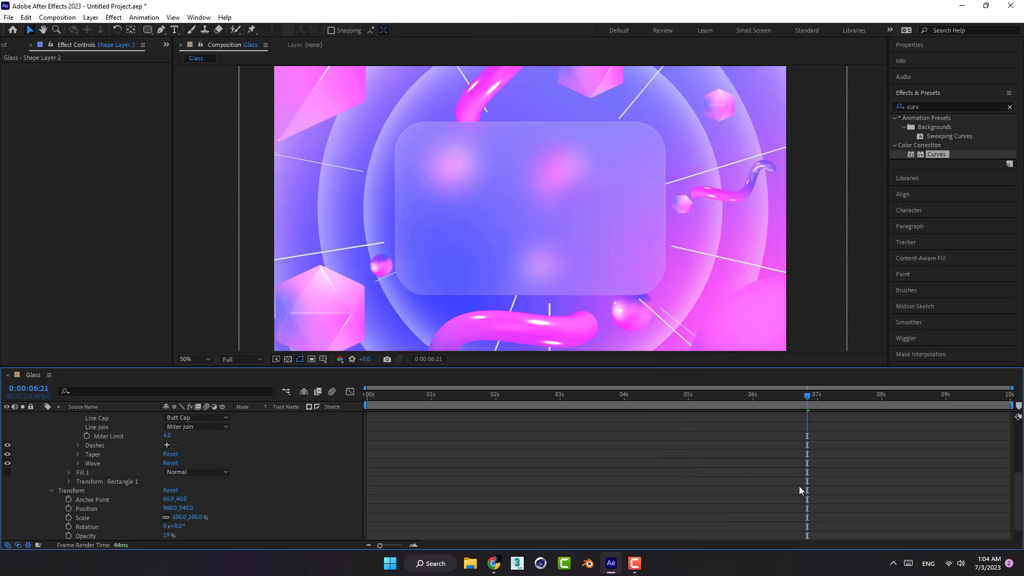
- Preview the glass panel with its gradient outline from near the start of the composition
drag(409, 395, 373, 408)
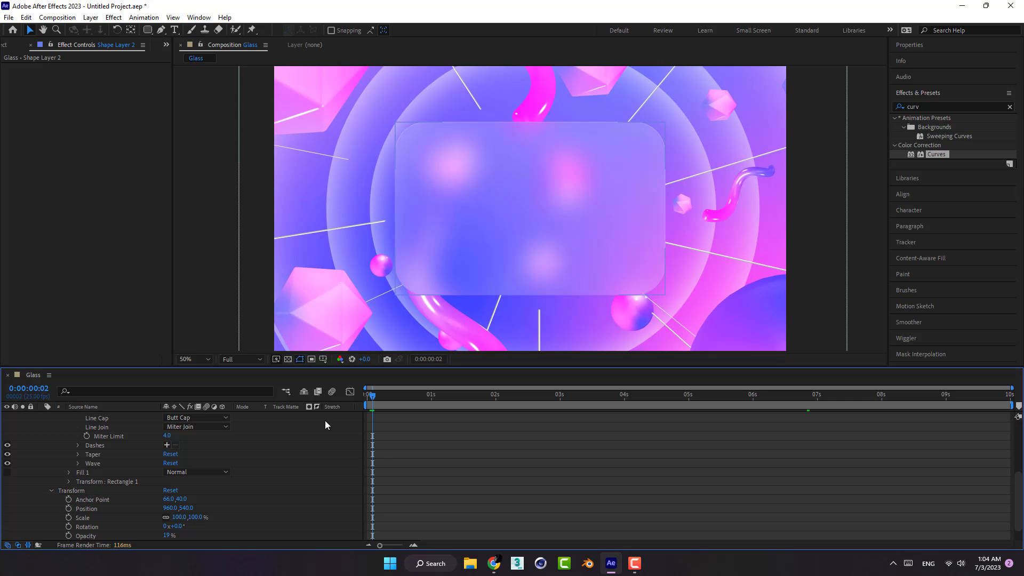
key(space)
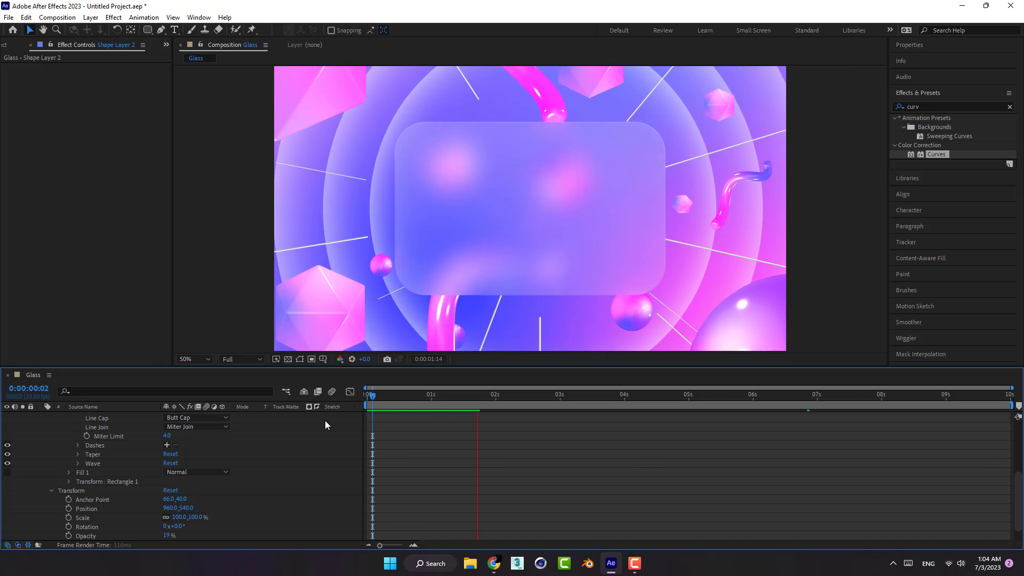
key(space)
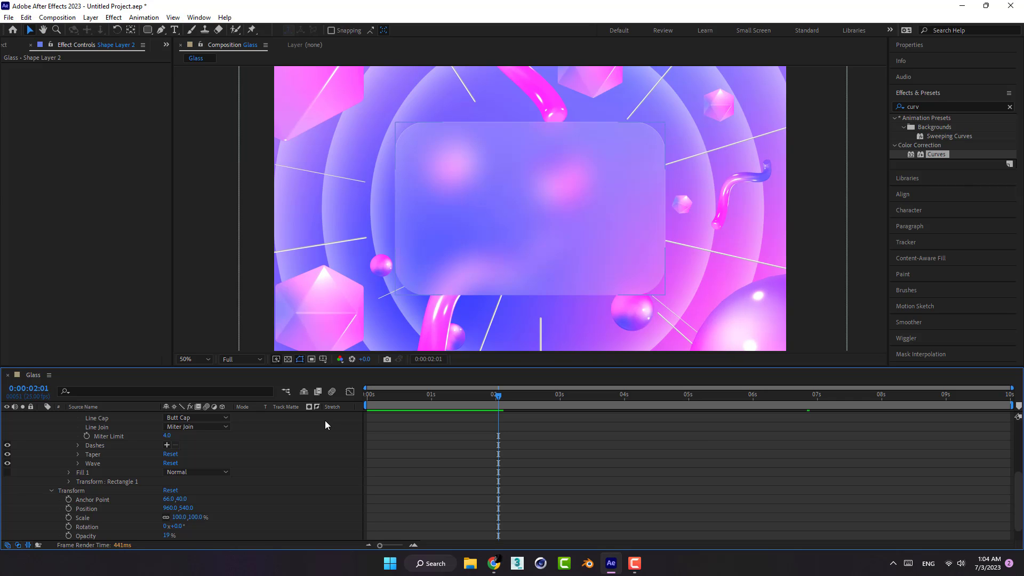